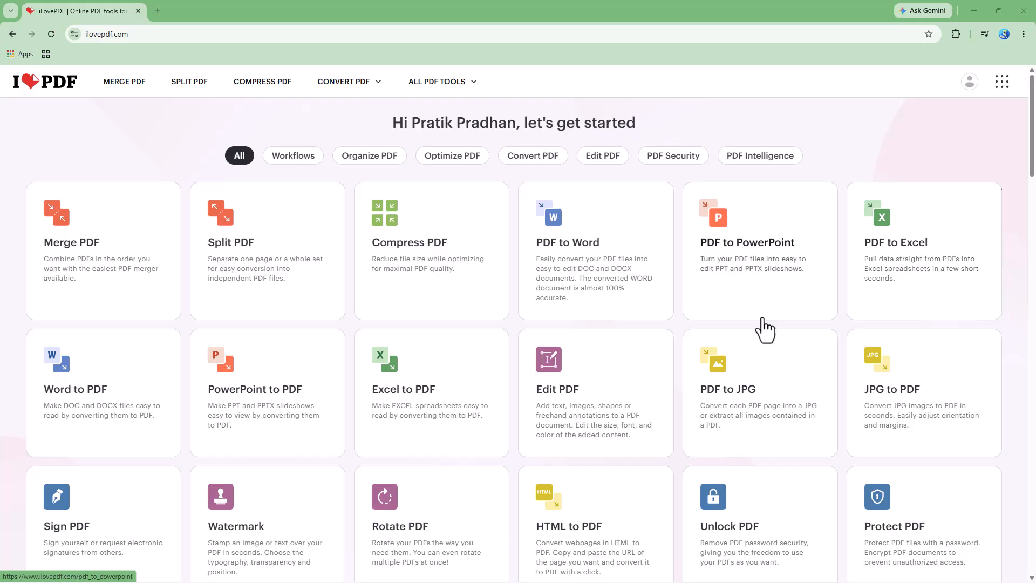
Step: Start a new custom workflow from the Create a workflow card at the end of the homepage's tool list
scroll(650, 354, "down", 10)
scroll(653, 356, "down", 2)
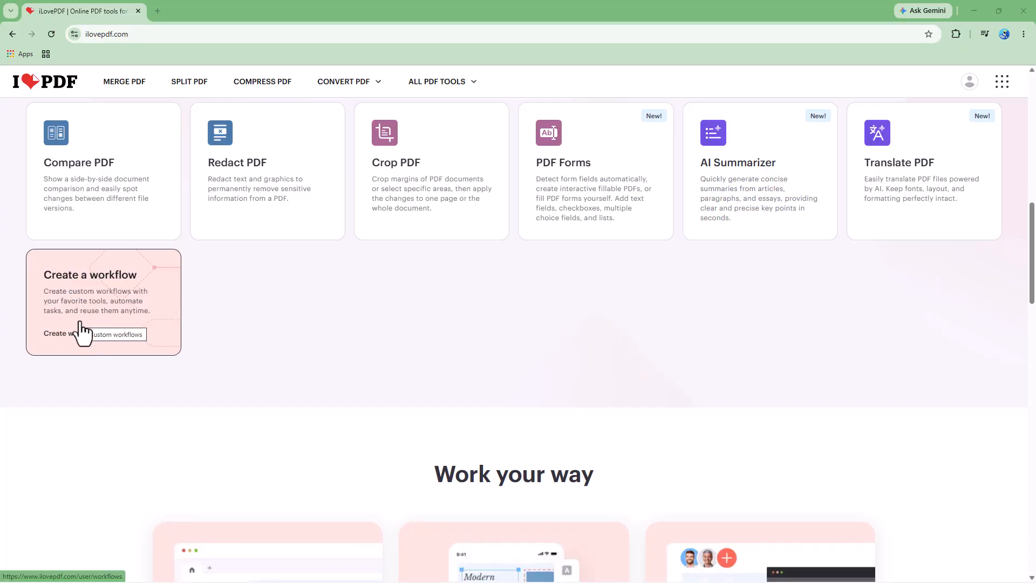
left_click(132, 319)
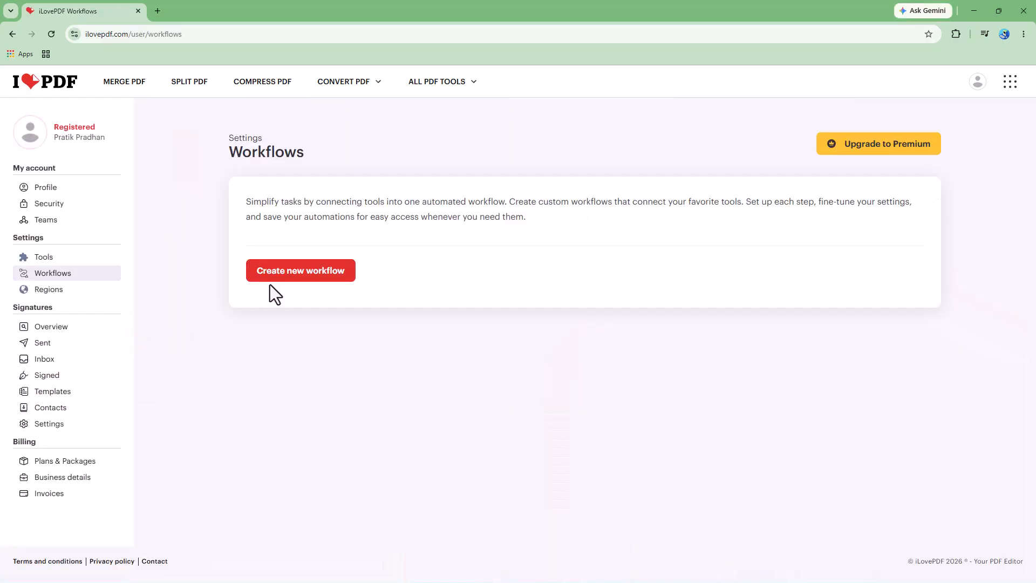
left_click(273, 276)
left_click(324, 298)
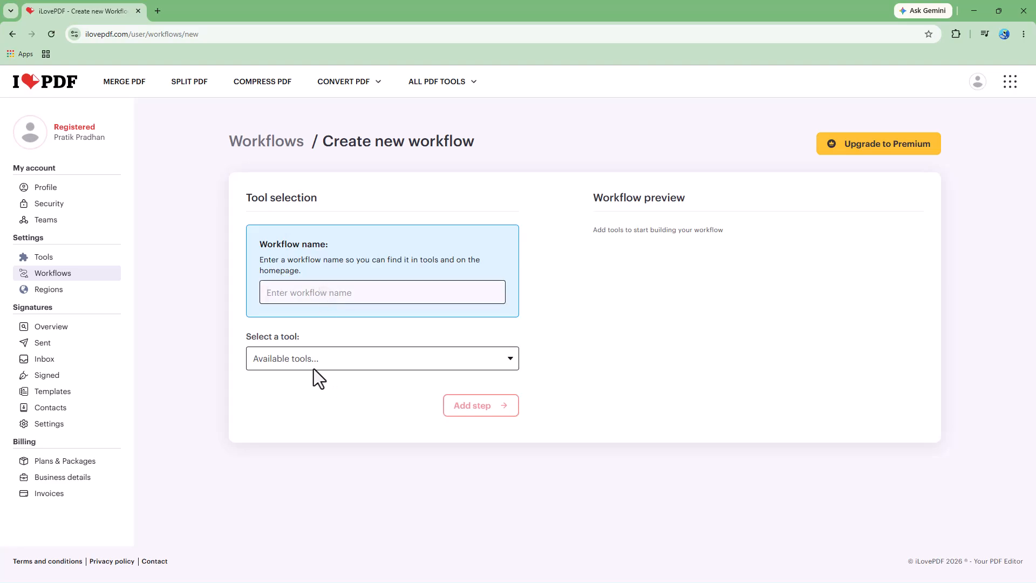
Step: Add an Image to PDF step with Portrait page orientation to the workflow
left_click(299, 361)
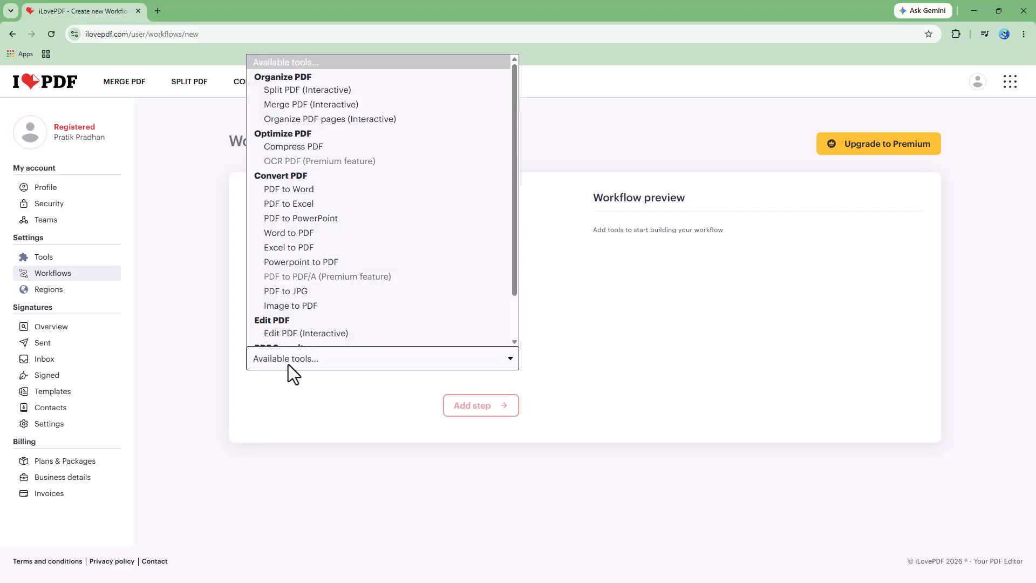
scroll(338, 324, "down", 2)
scroll(345, 321, "up", 1)
scroll(345, 322, "up", 1)
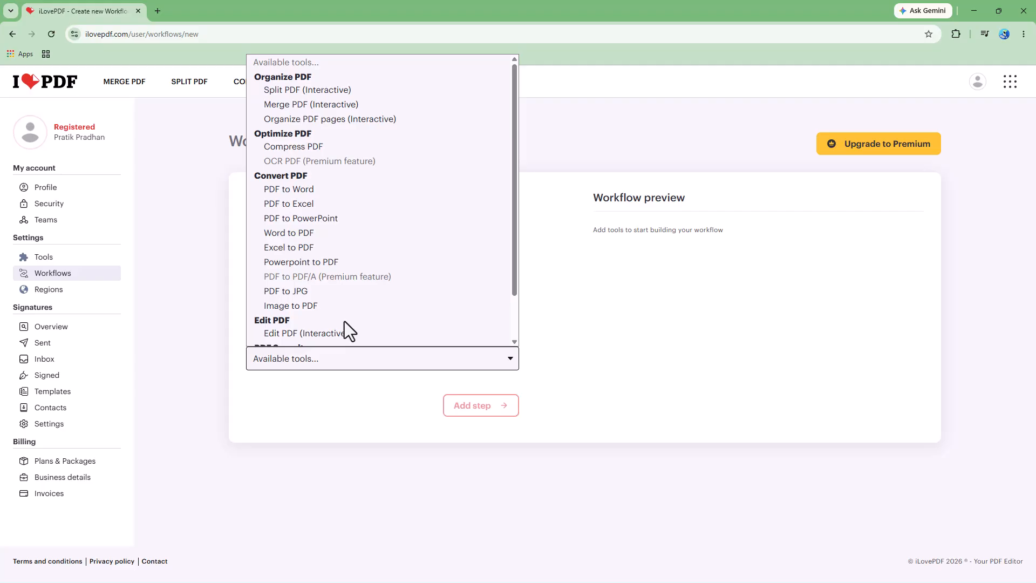
scroll(344, 321, "down", 2)
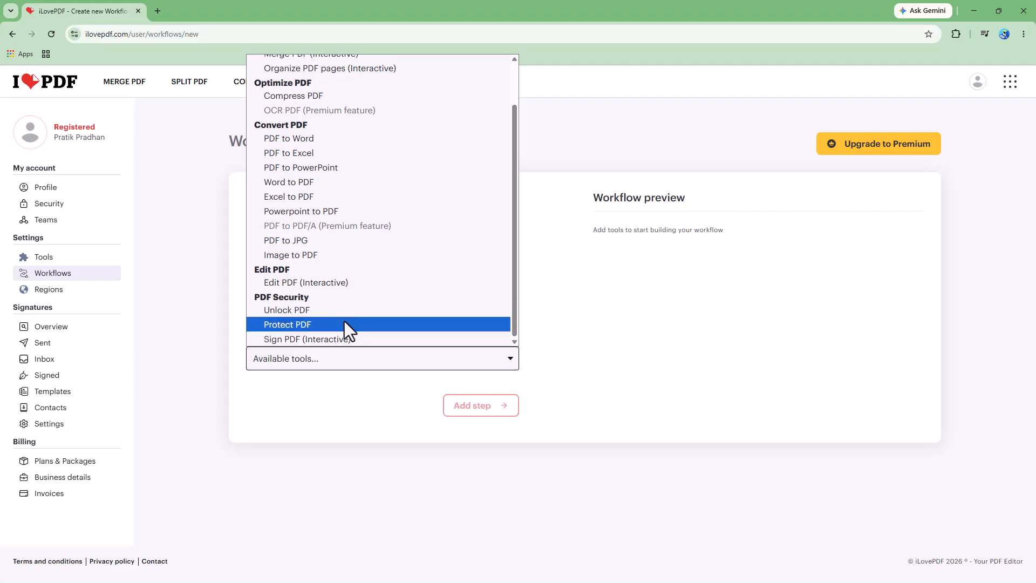
left_click(341, 253)
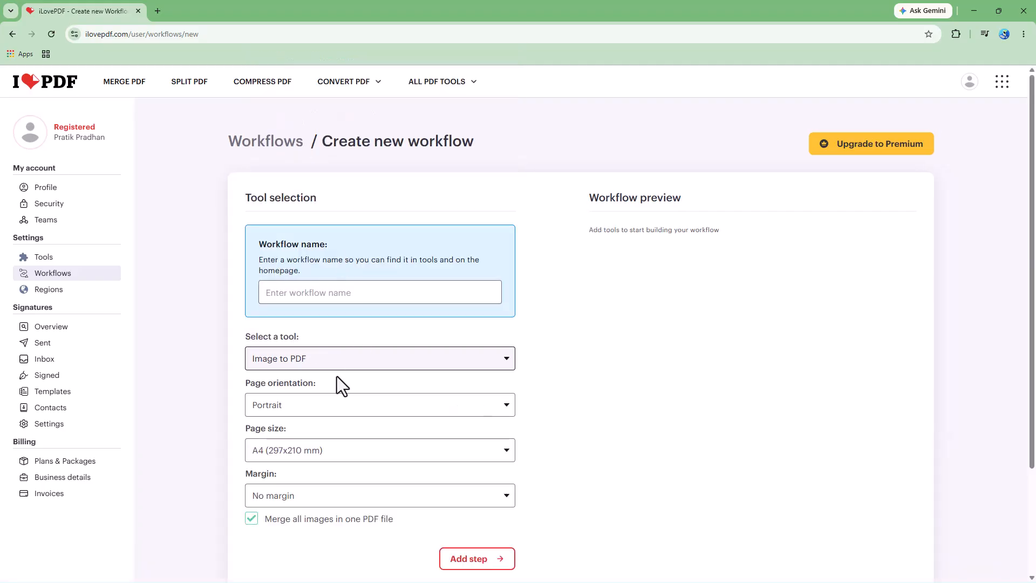
left_click(313, 404)
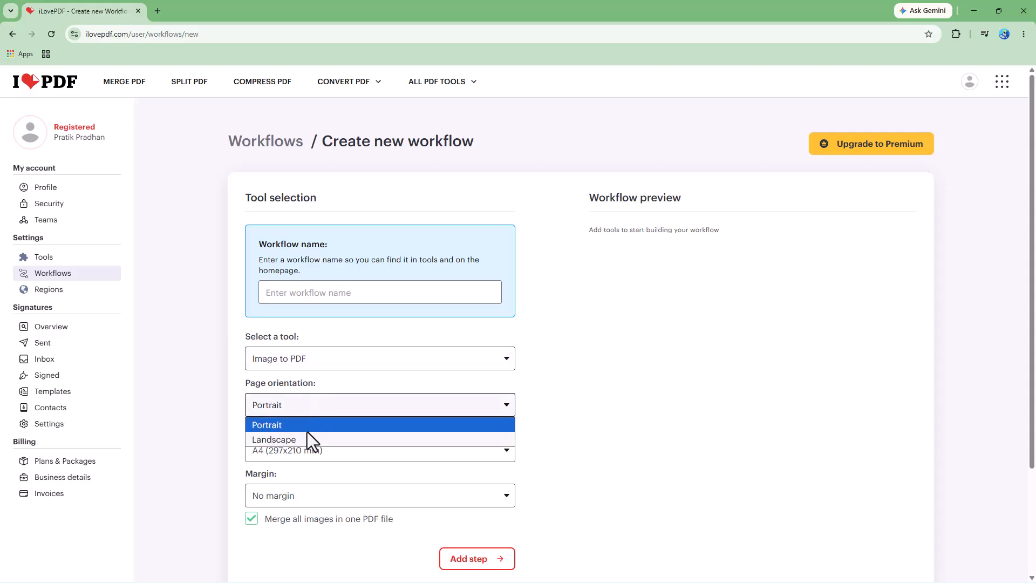
left_click(309, 426)
scroll(308, 426, "down", 2)
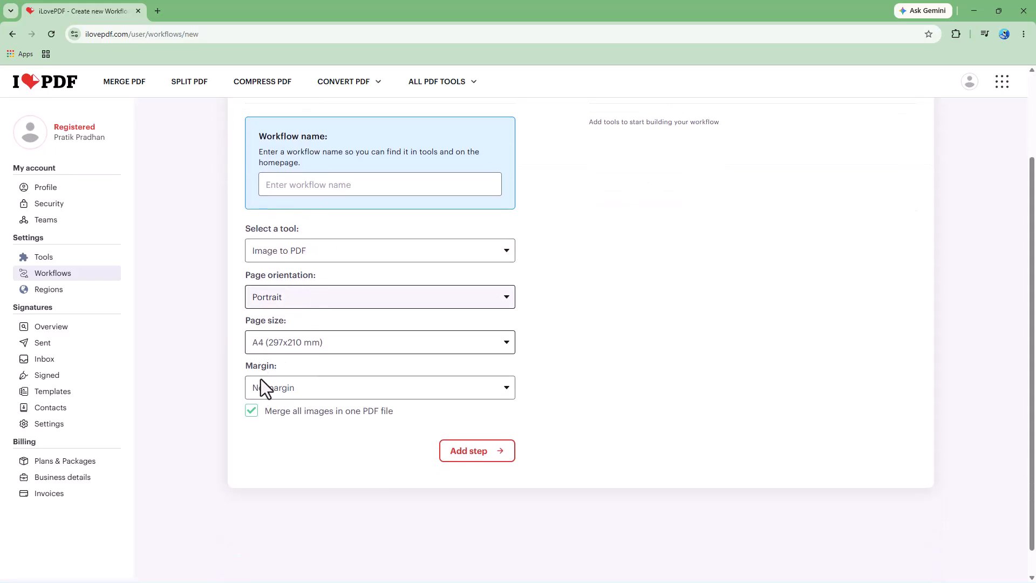
left_click(469, 452)
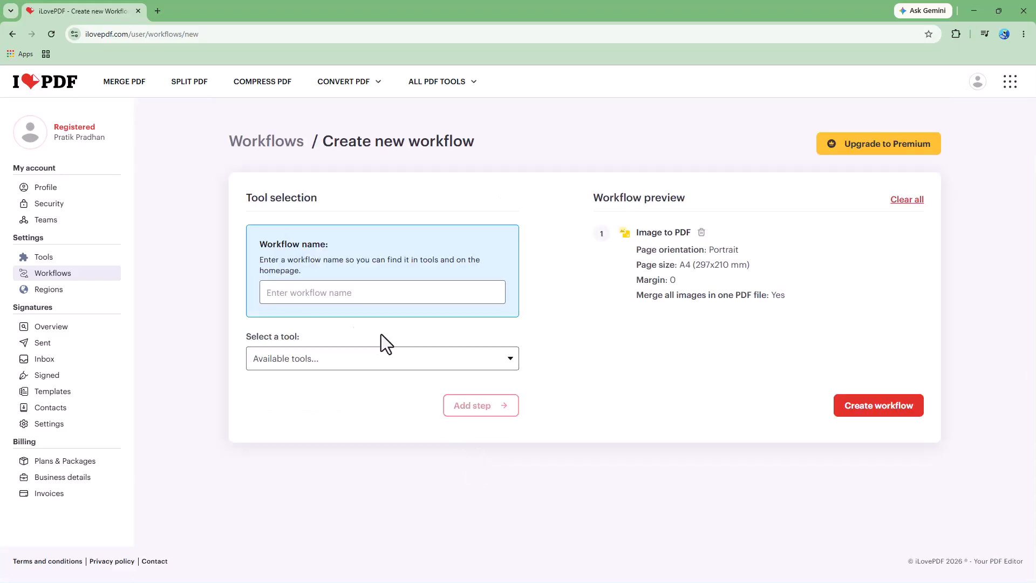
Step: Name the workflow "Image to Word"
left_click(303, 359)
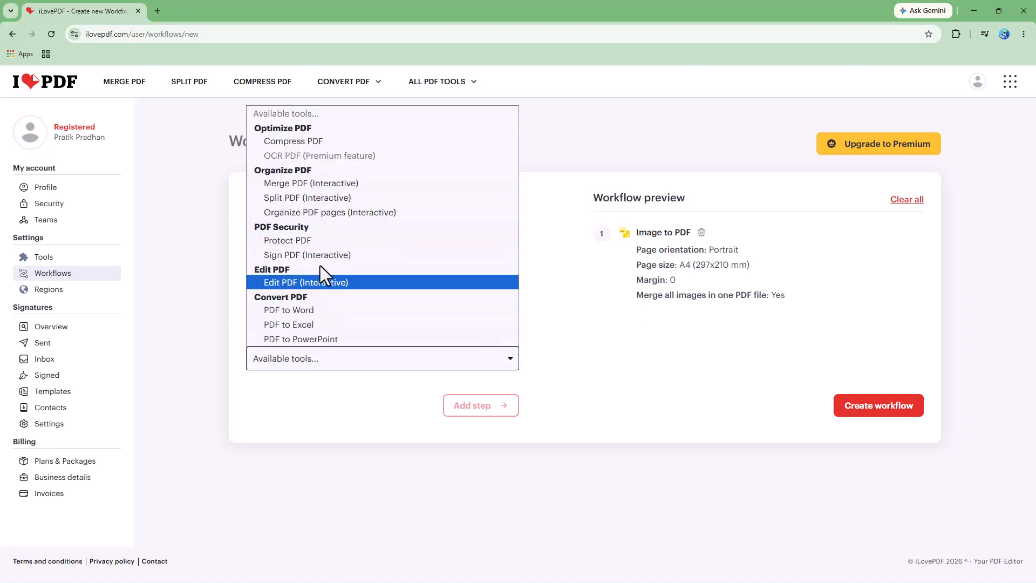
left_click(296, 440)
left_click(306, 286)
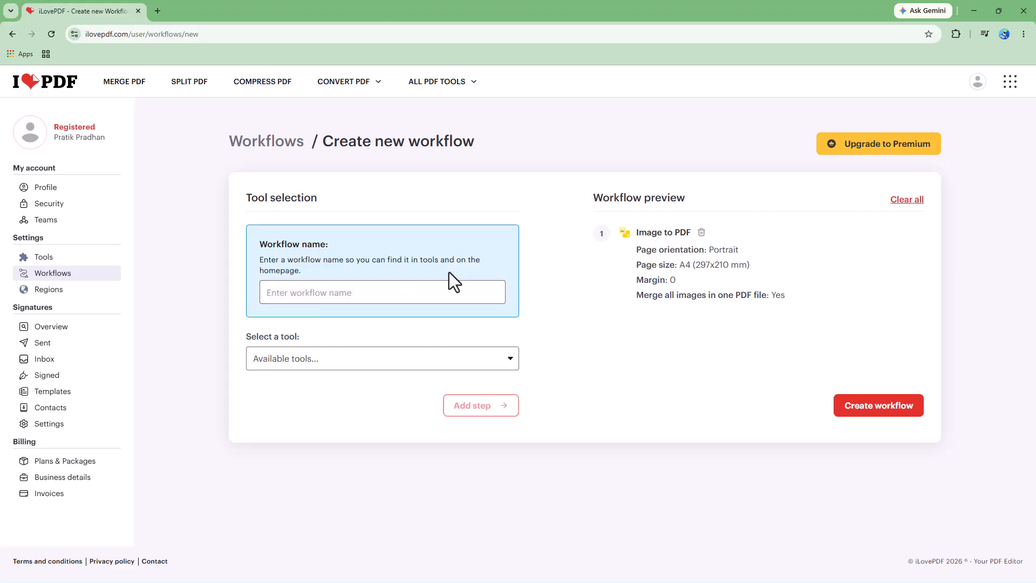
type("Image to Word")
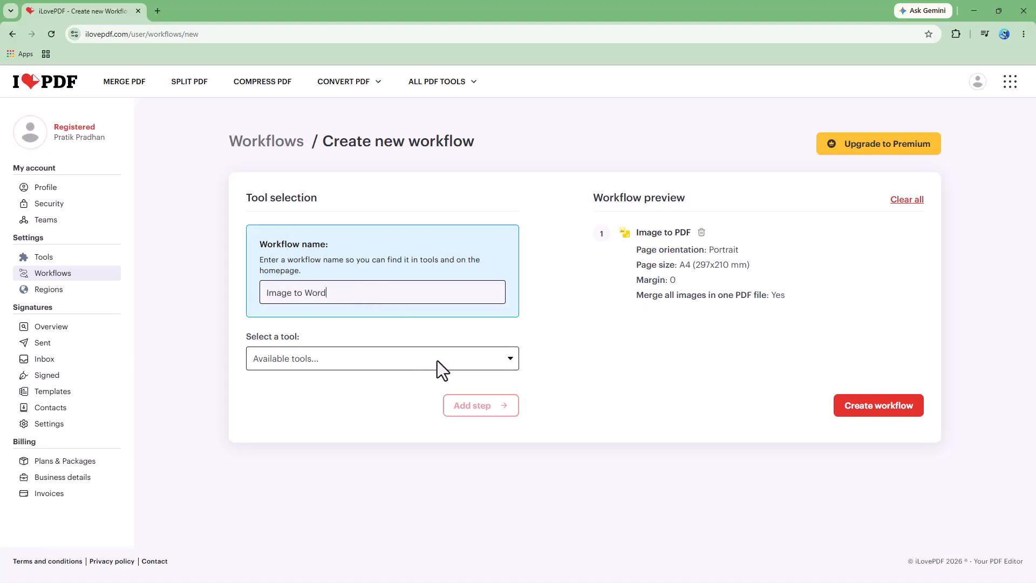
Step: Add a PDF to Word step after Image to PDF and create the workflow
left_click(513, 359)
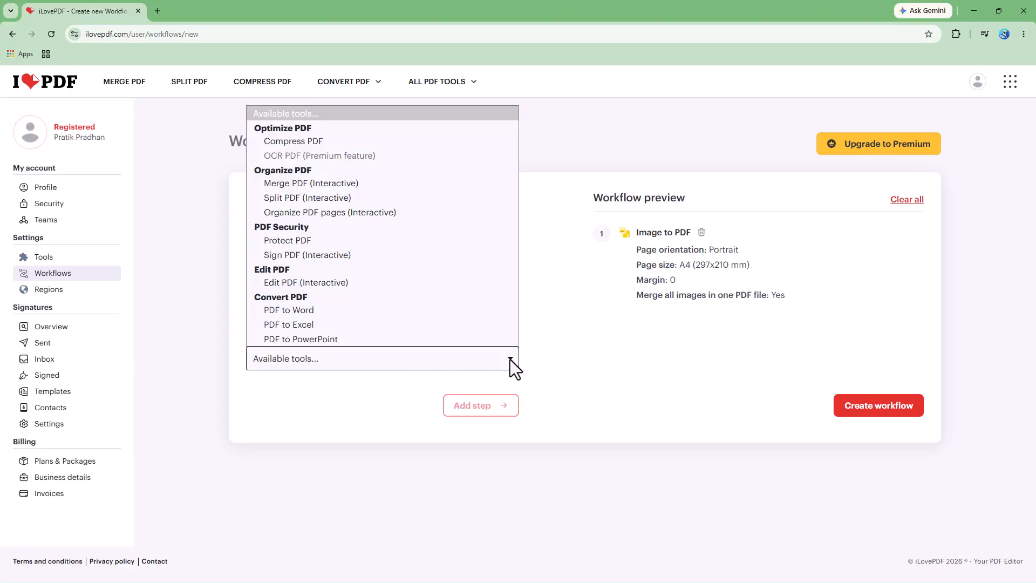
left_click(355, 311)
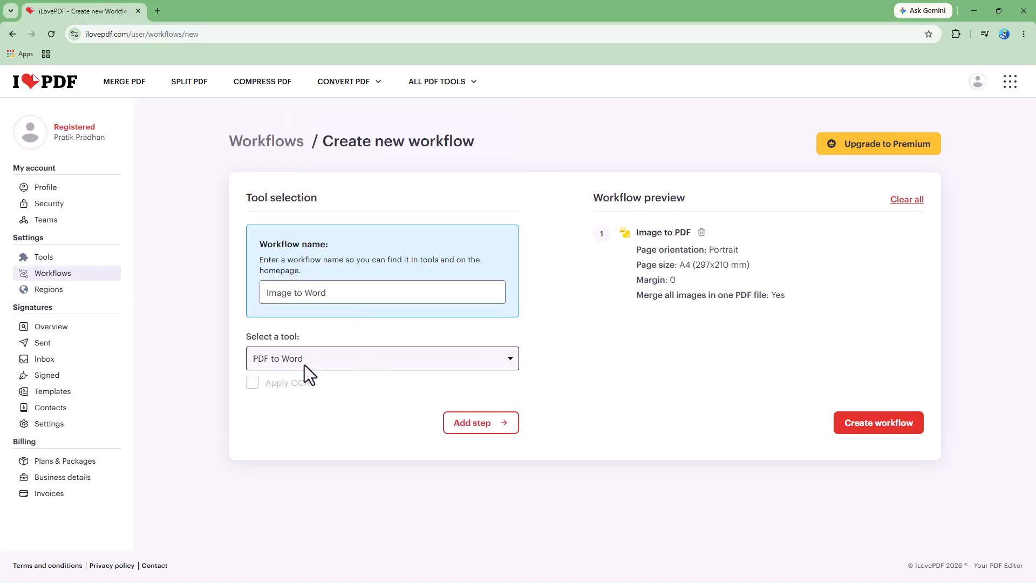
left_click(458, 424)
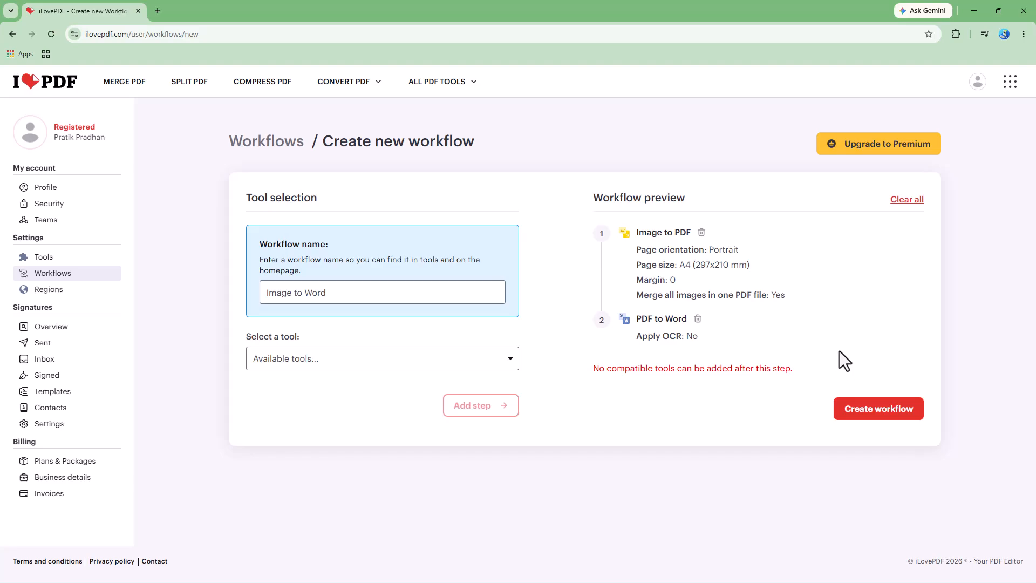
left_click(905, 412)
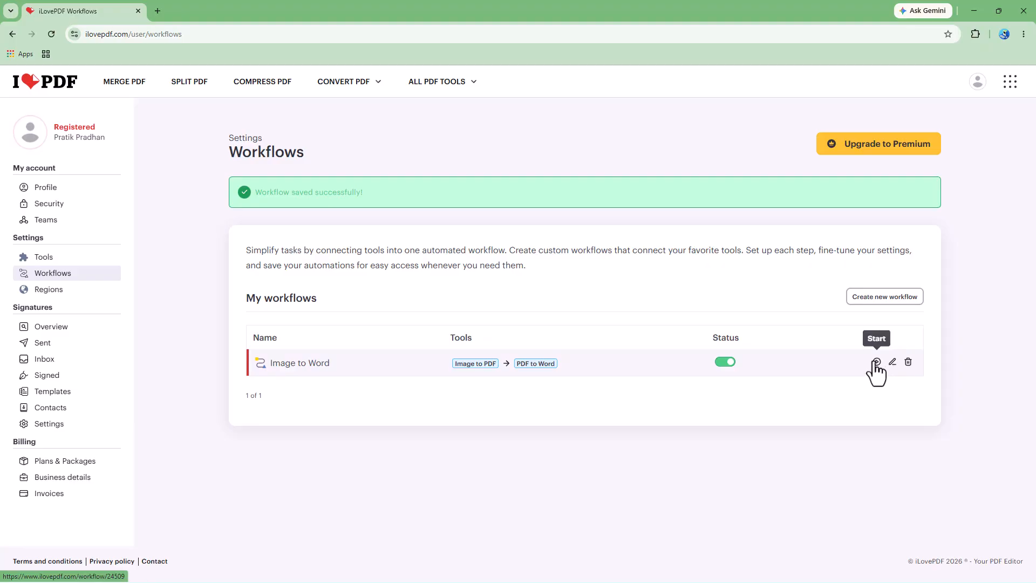
Step: Switch the Image to Word workflow's status off and back on
left_click(978, 82)
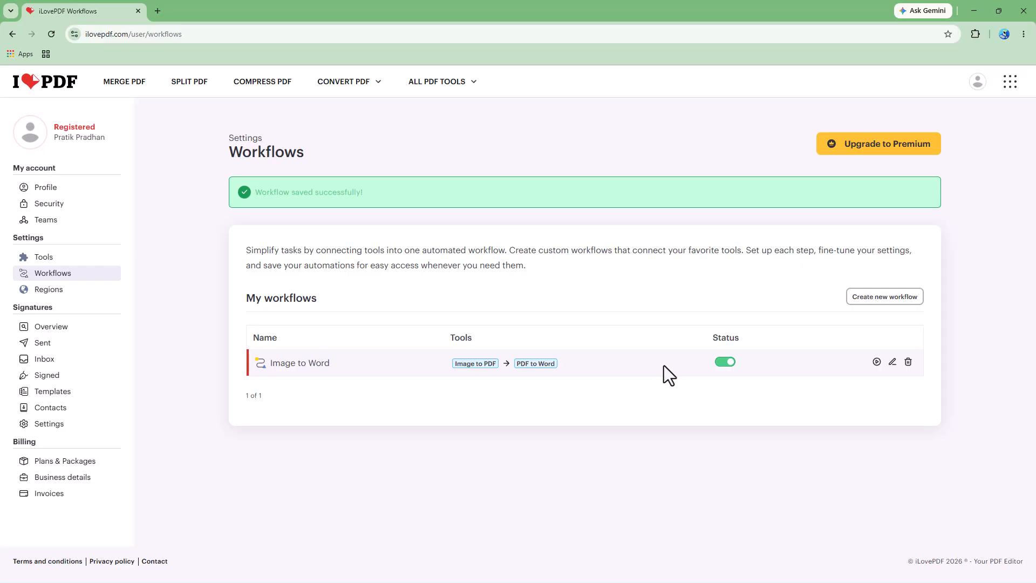
left_click(729, 362)
left_click(729, 363)
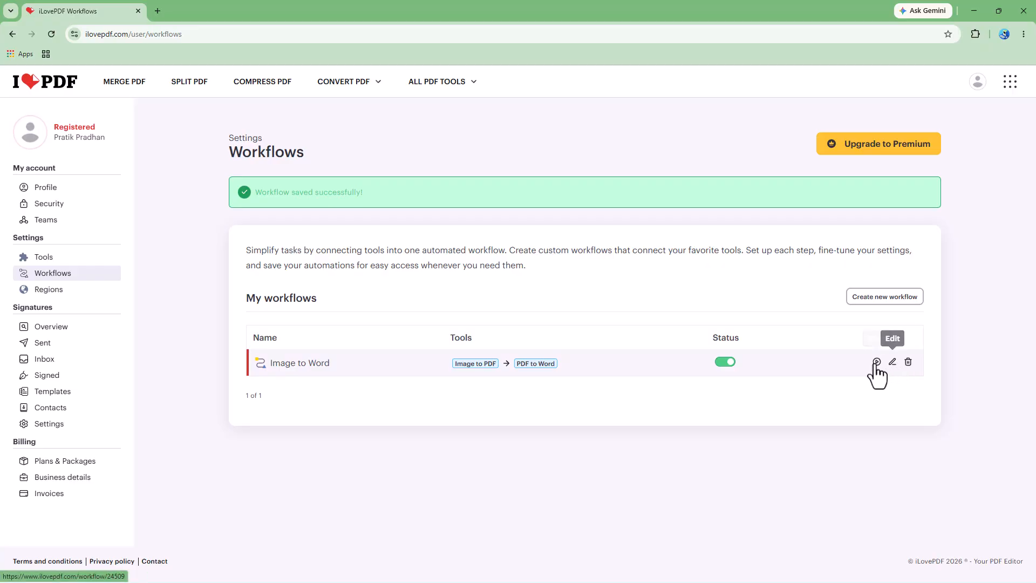
Step: Return to the homepage and open the custom Image to Word workflow at the end of the tool list
left_click(14, 83)
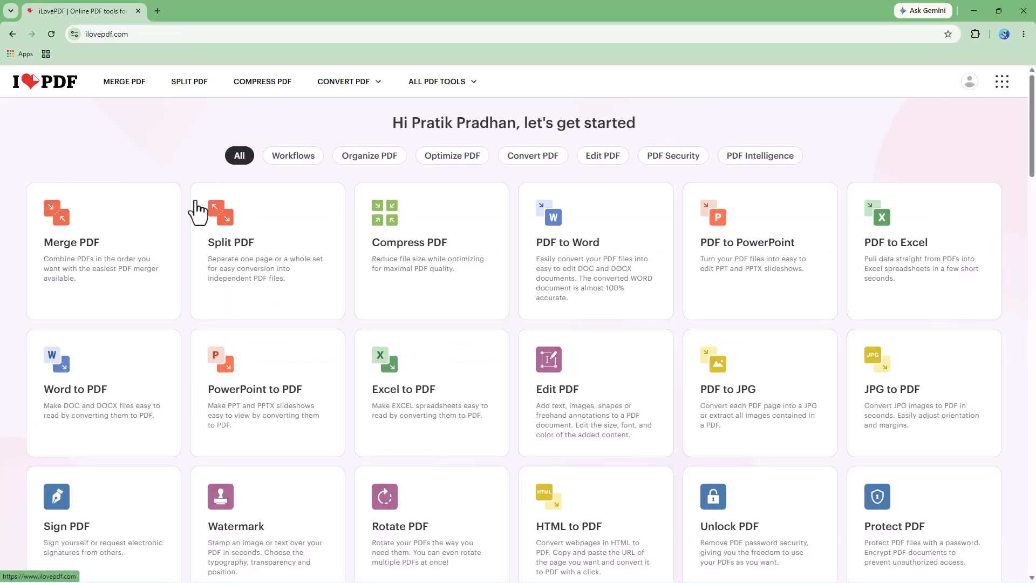
scroll(386, 318, "down", 15)
scroll(390, 314, "up", 4)
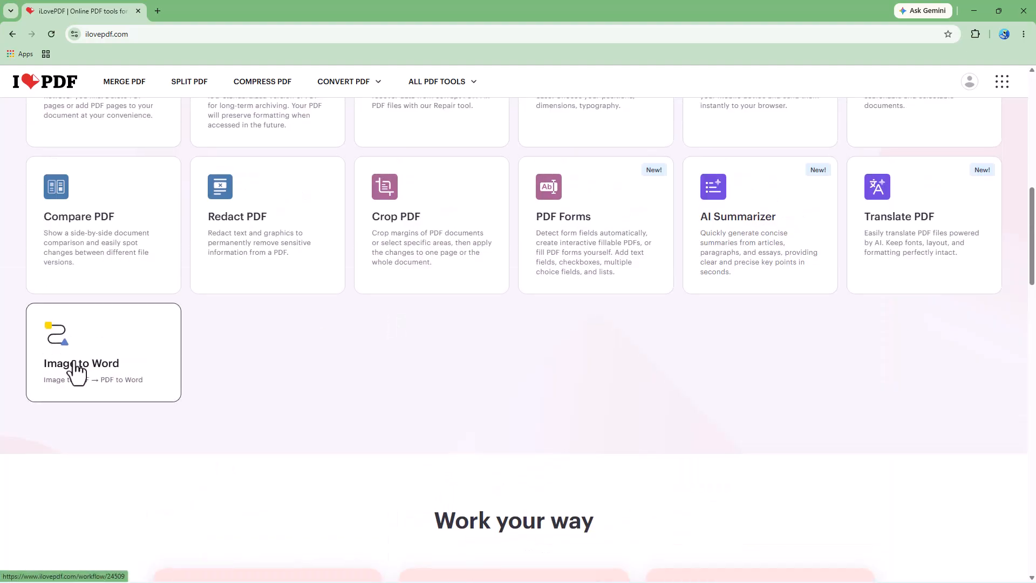
scroll(351, 261, "down", 5)
scroll(150, 336, "up", 4)
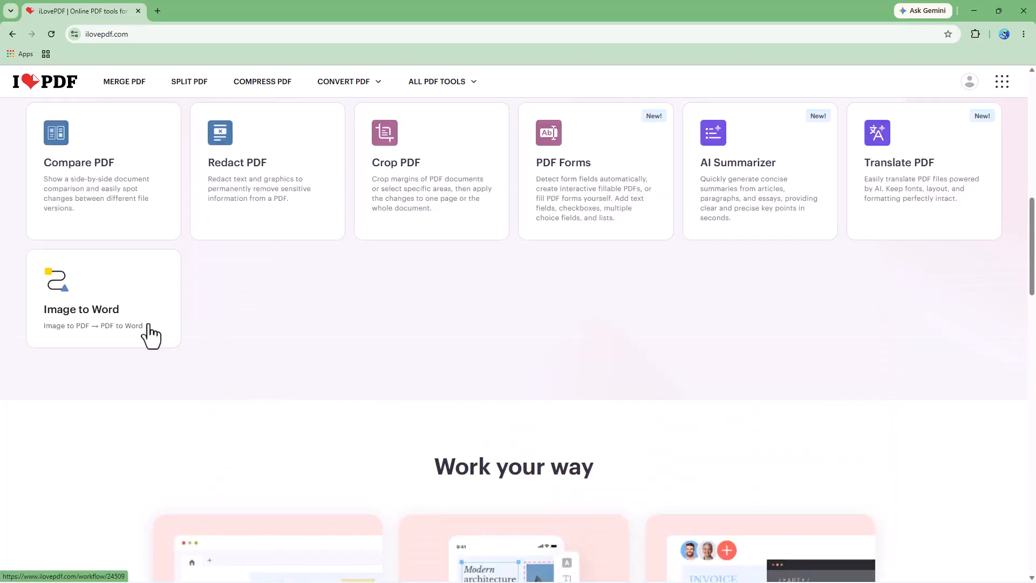
left_click(98, 312)
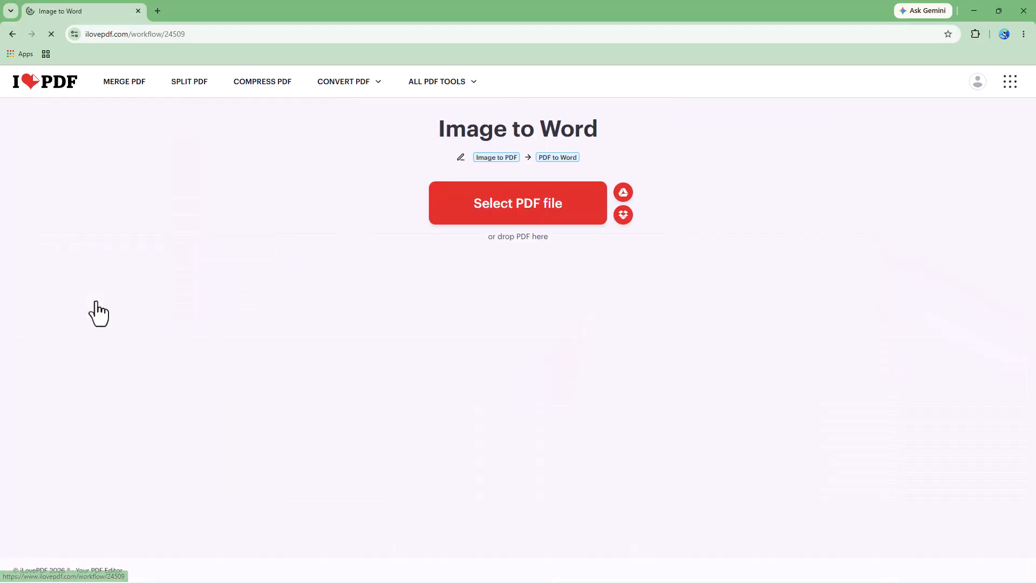
Step: Load the butterfly image wal_172619-butterfly-10297379_1920 from the Tutorial folder into the workflow
left_click(465, 213)
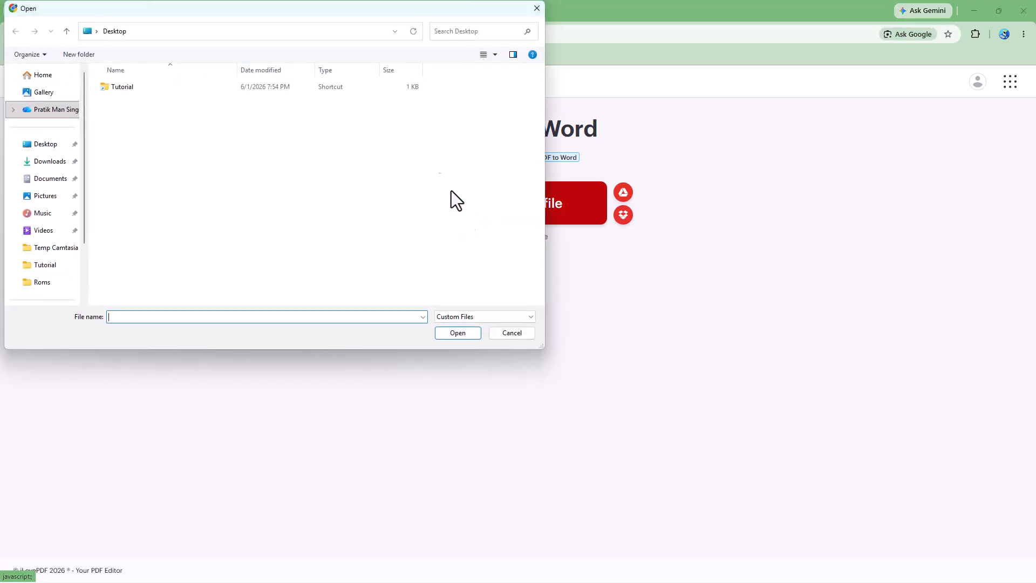
left_click_drag(393, 15, 616, 216)
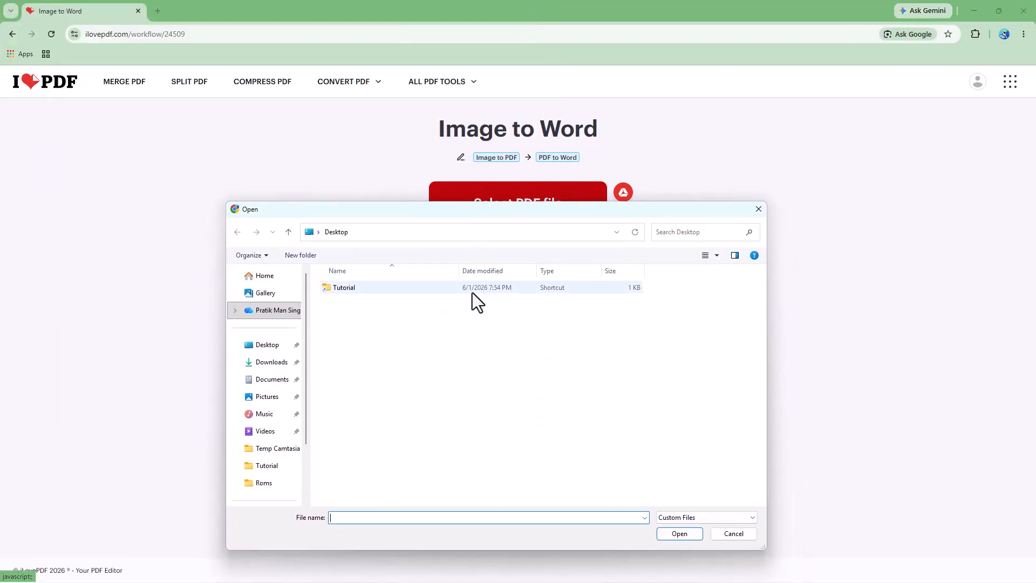
left_click(267, 347)
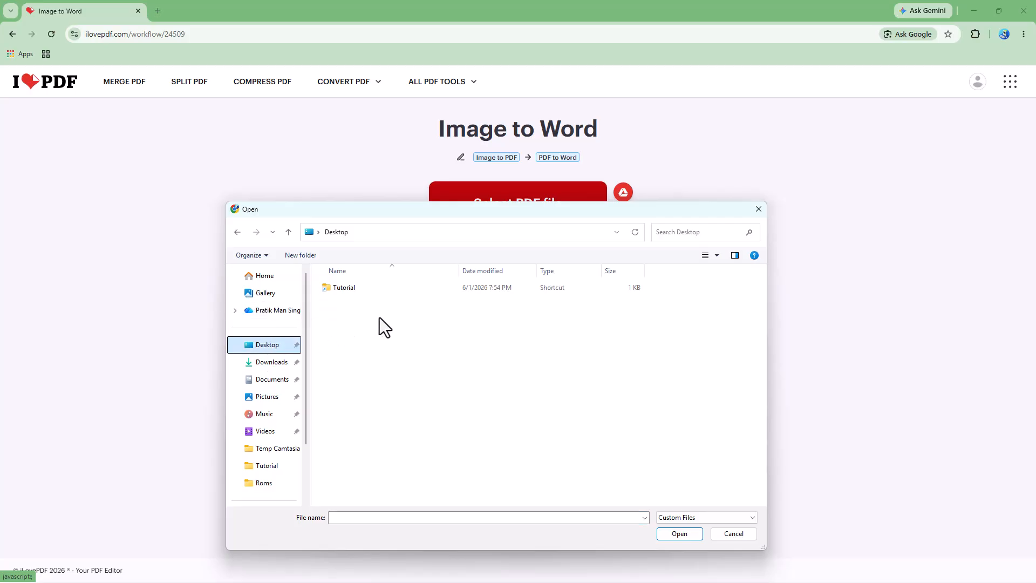
double_click(352, 290)
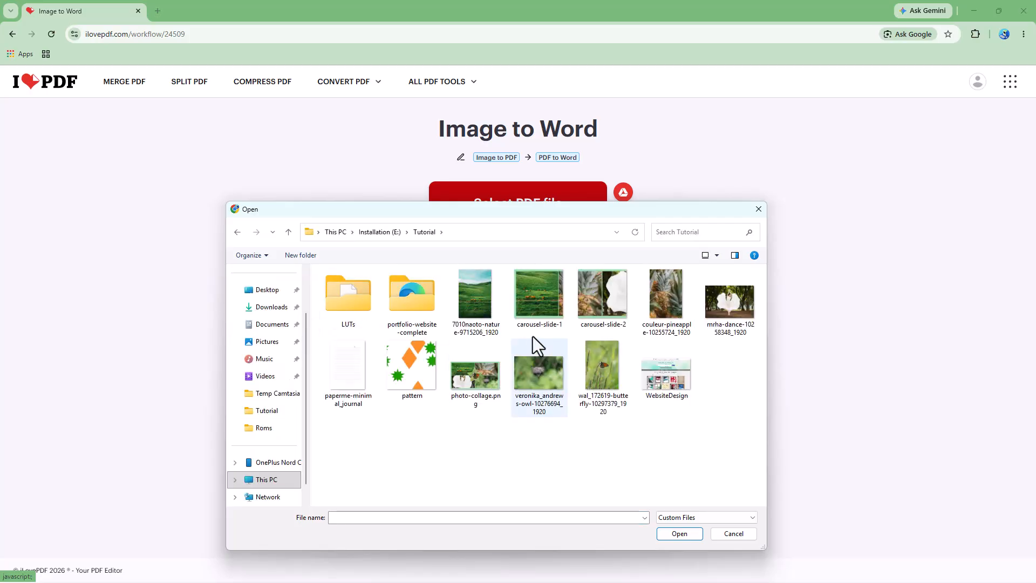
left_click(535, 371)
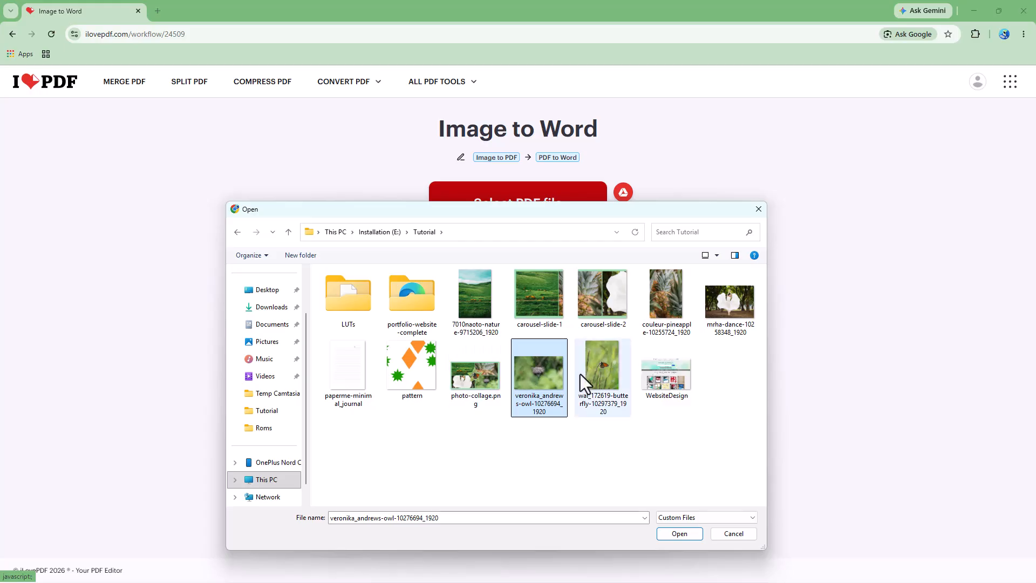
left_click(598, 397)
left_click(683, 532)
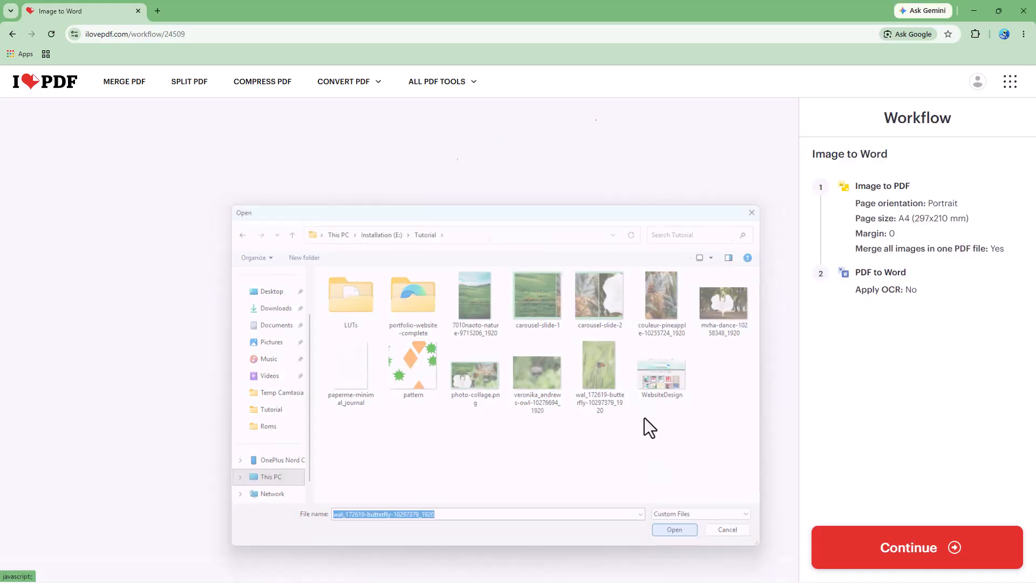
Step: Run the workflow on the butterfly image and save the resulting Word document to the Desktop
mouse_move(446, 204)
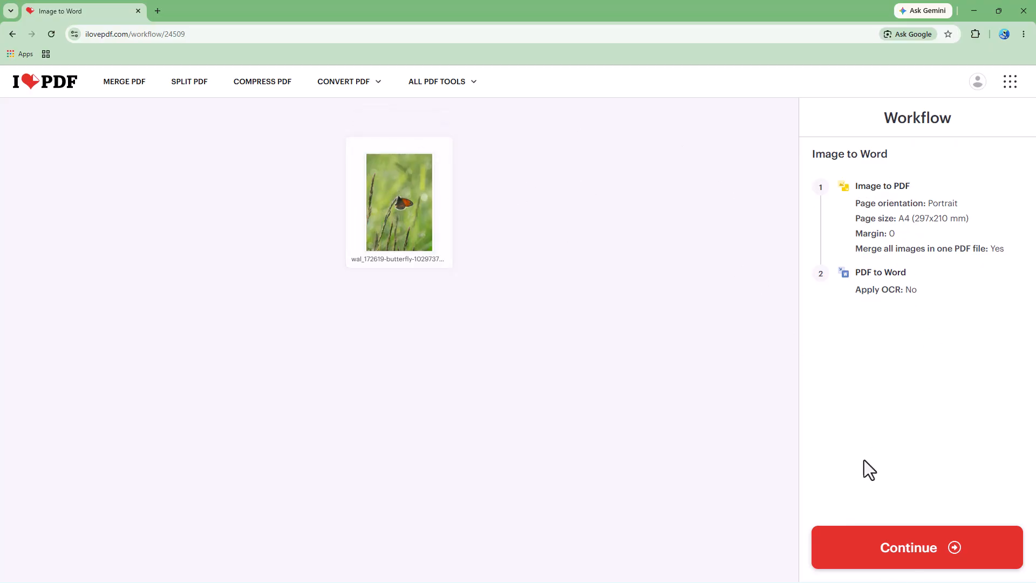
left_click(897, 556)
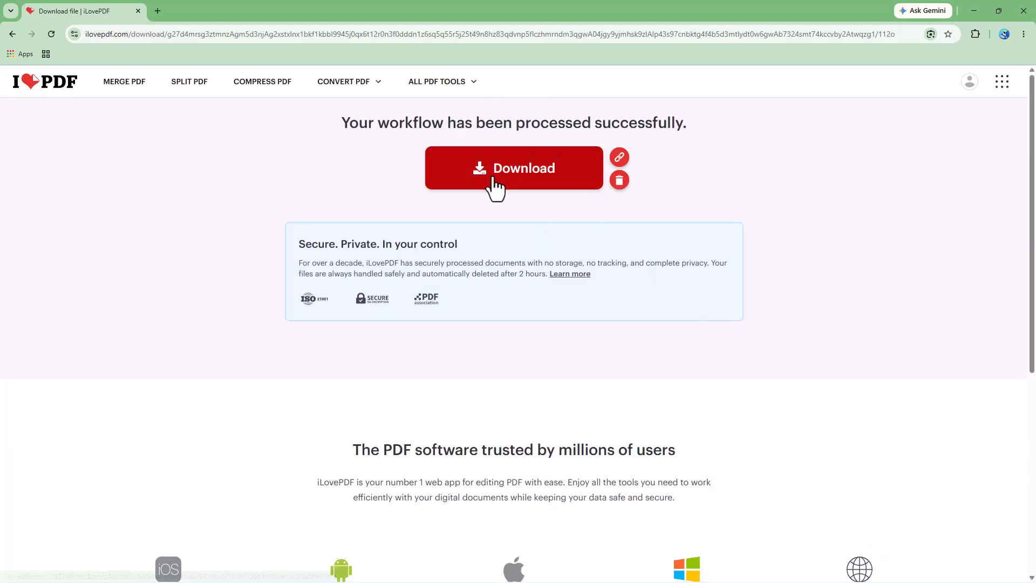
left_click(538, 171)
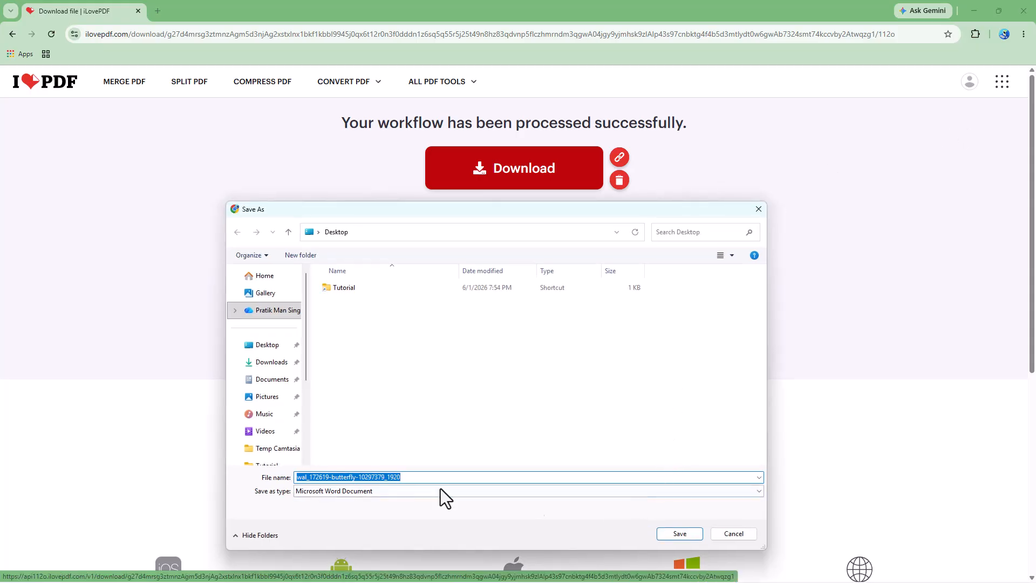
left_click(687, 537)
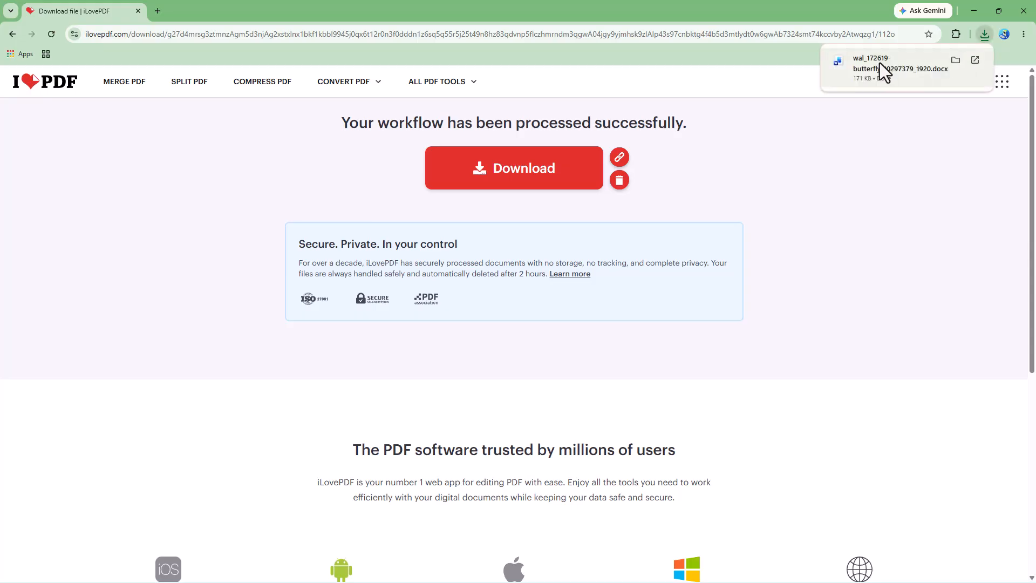
Step: Check the downloaded butterfly document in Microsoft Word with editing enabled, and close it
left_click(879, 63)
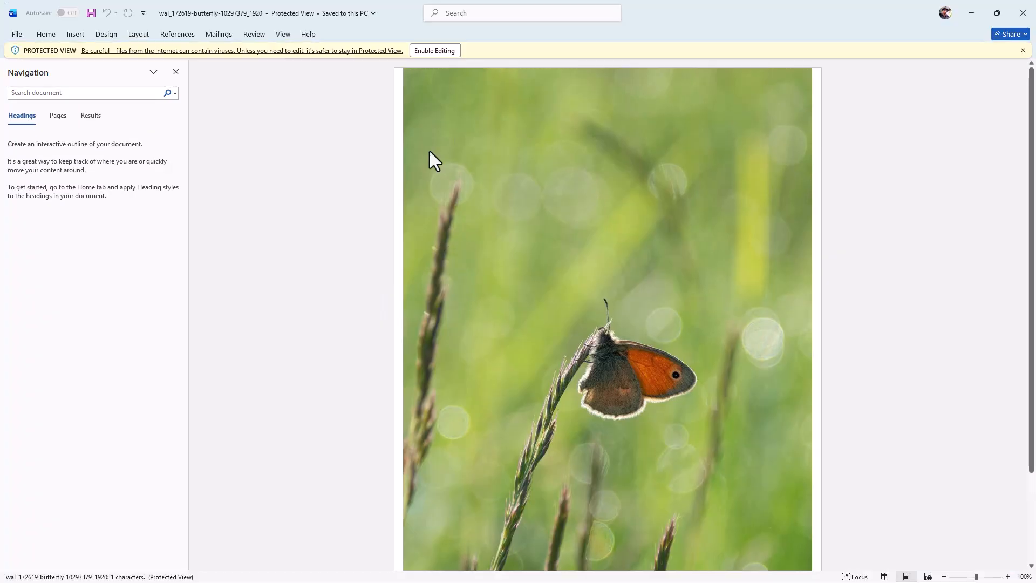
left_click(435, 50)
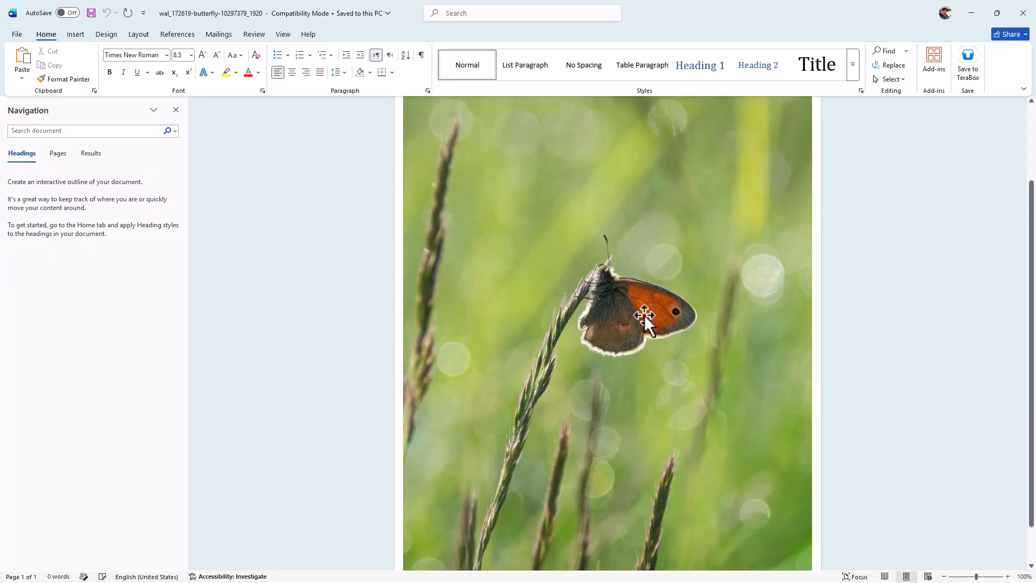
left_click(1023, 13)
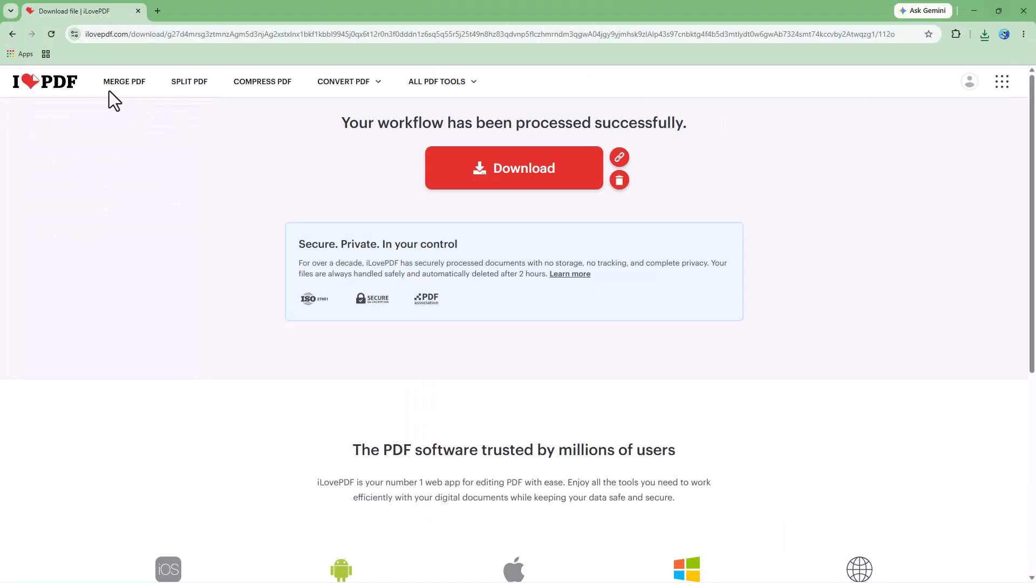
Step: Return to the iLovePDF homepage and look over the available tools and the custom workflow card
left_click(47, 85)
scroll(362, 324, "down", 6)
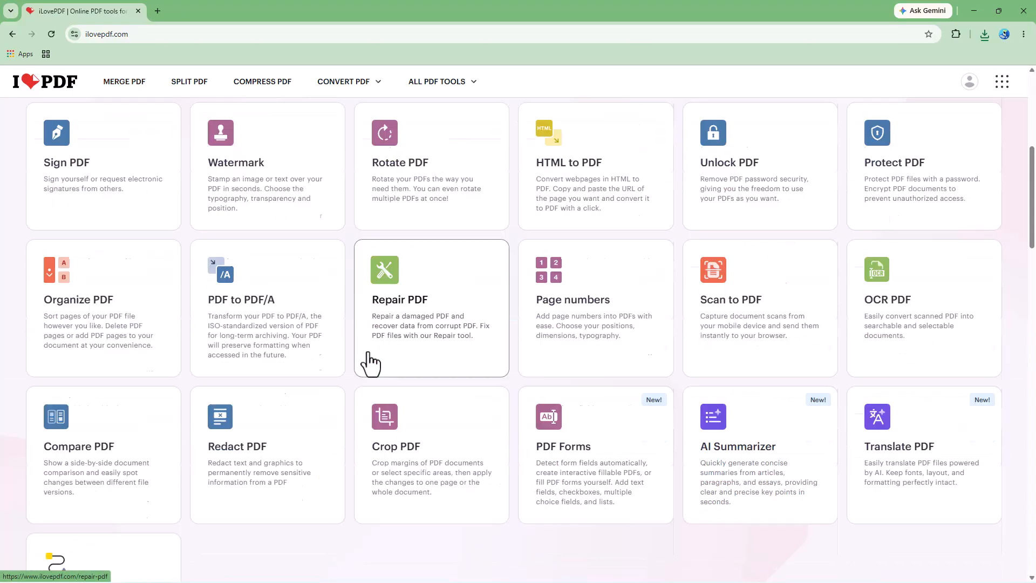
scroll(368, 364, "down", 10)
scroll(370, 358, "up", 10)
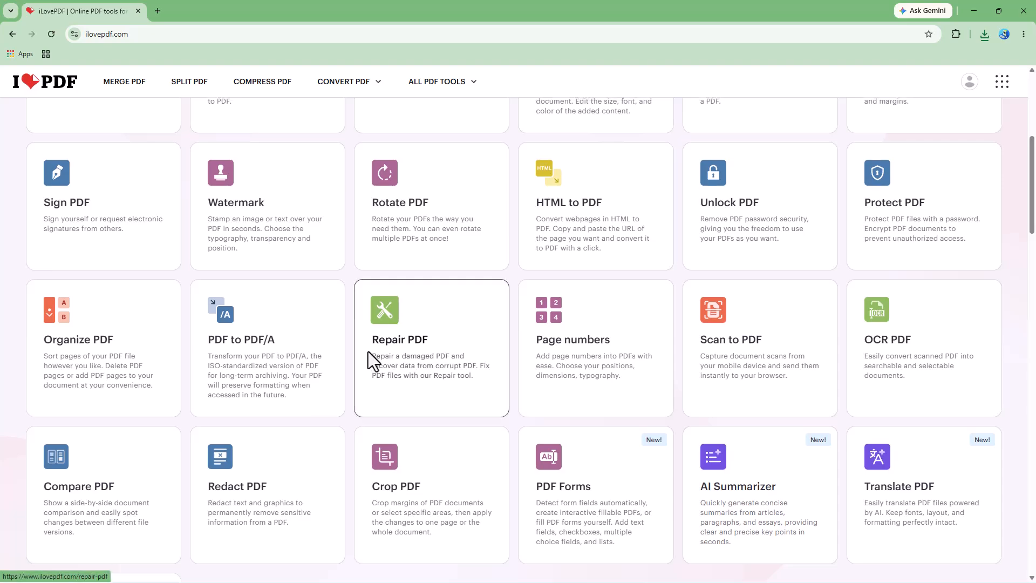
scroll(368, 351, "down", 2)
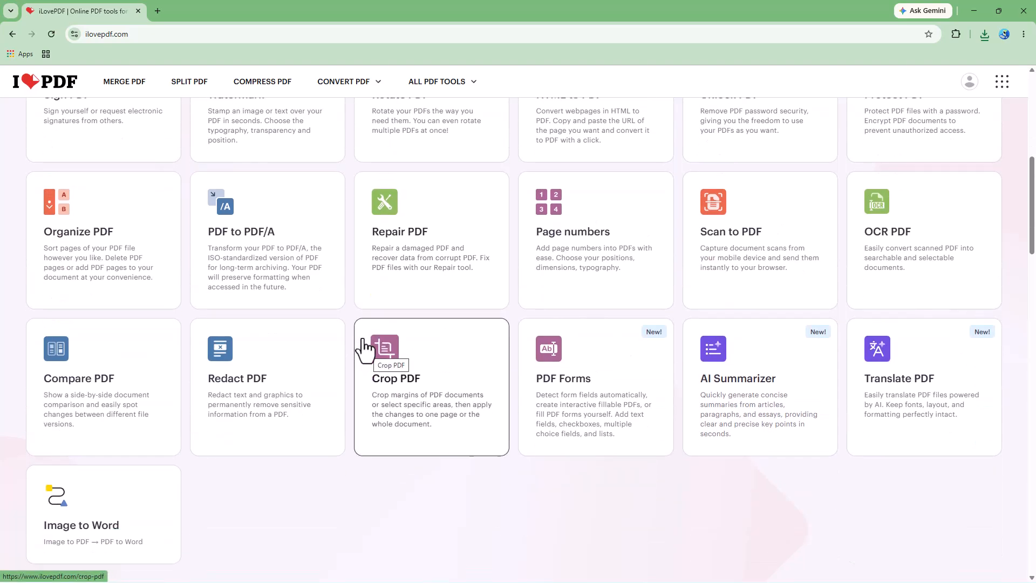
scroll(523, 402, "up", 8)
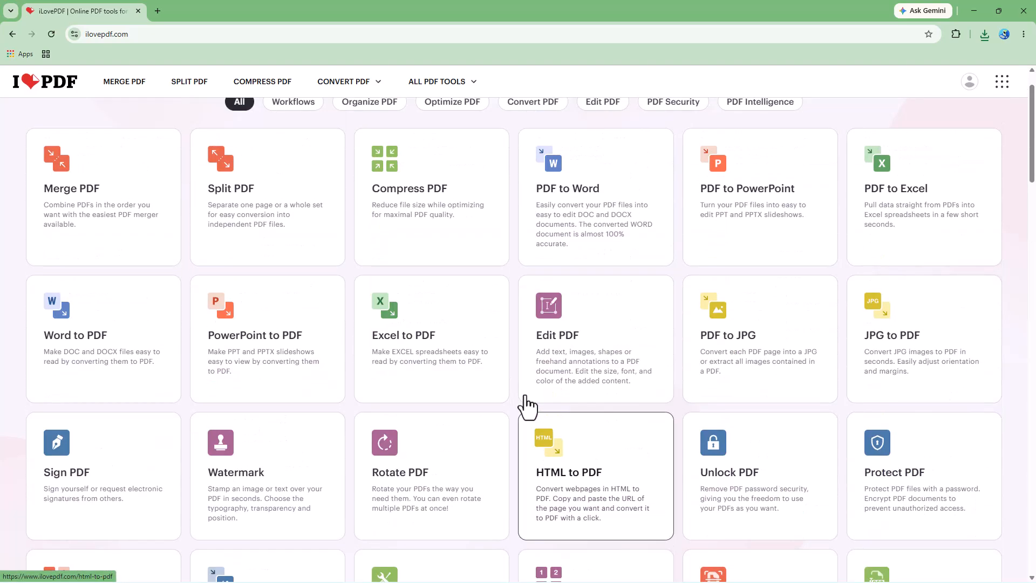